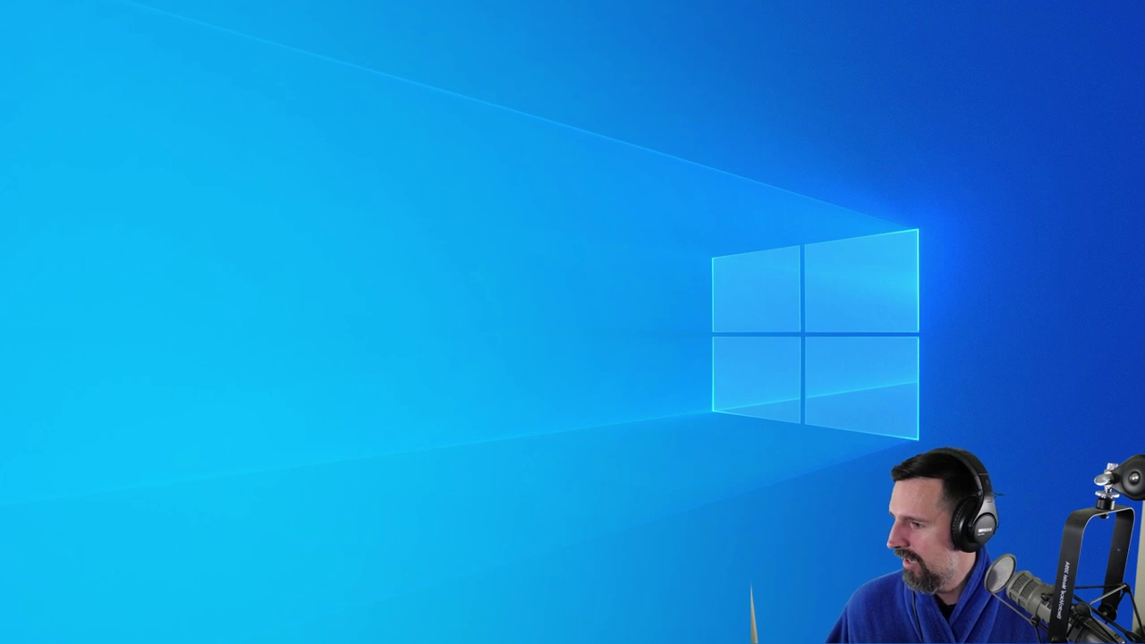
Add a Crop/Pad filter with its default name to the [C] Main Camera source
left_click_drag(0, 170, 504, 89)
left_click(287, 512)
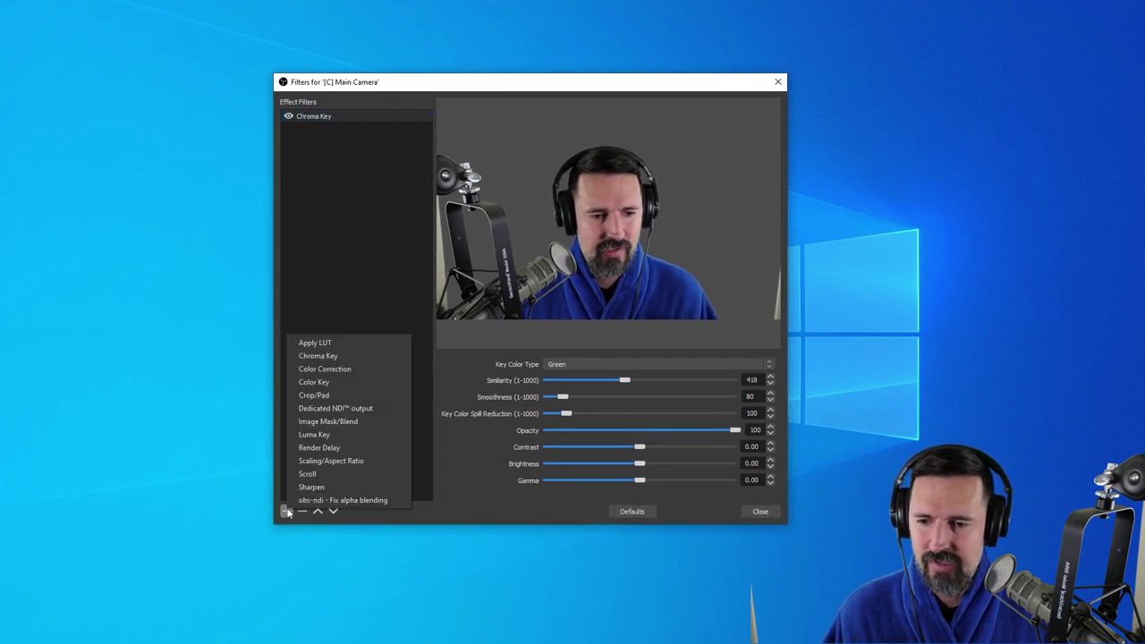
left_click(333, 405)
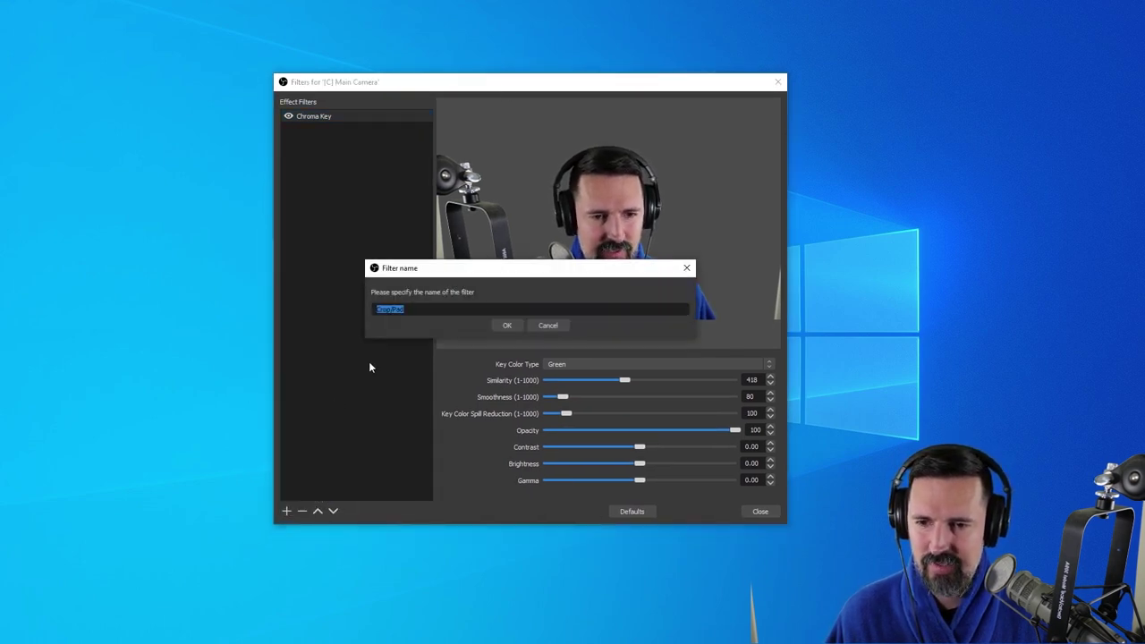
left_click(496, 326)
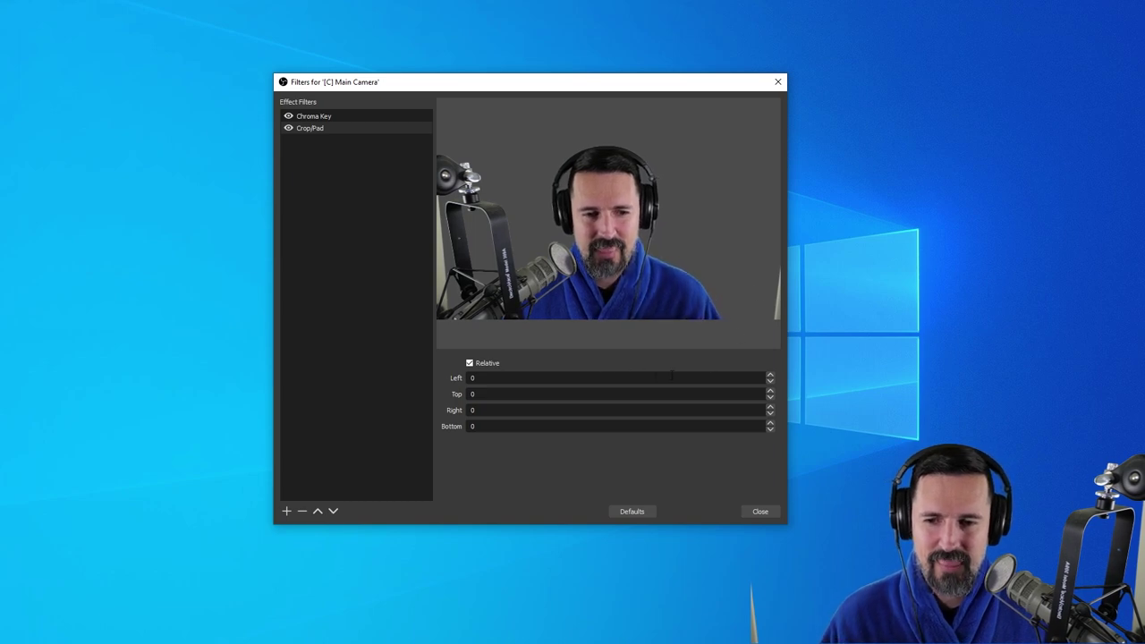
Set the Crop/Pad filter's left crop to 75 and right crop to 70, and close the filters window
left_click(770, 376)
left_click(770, 375)
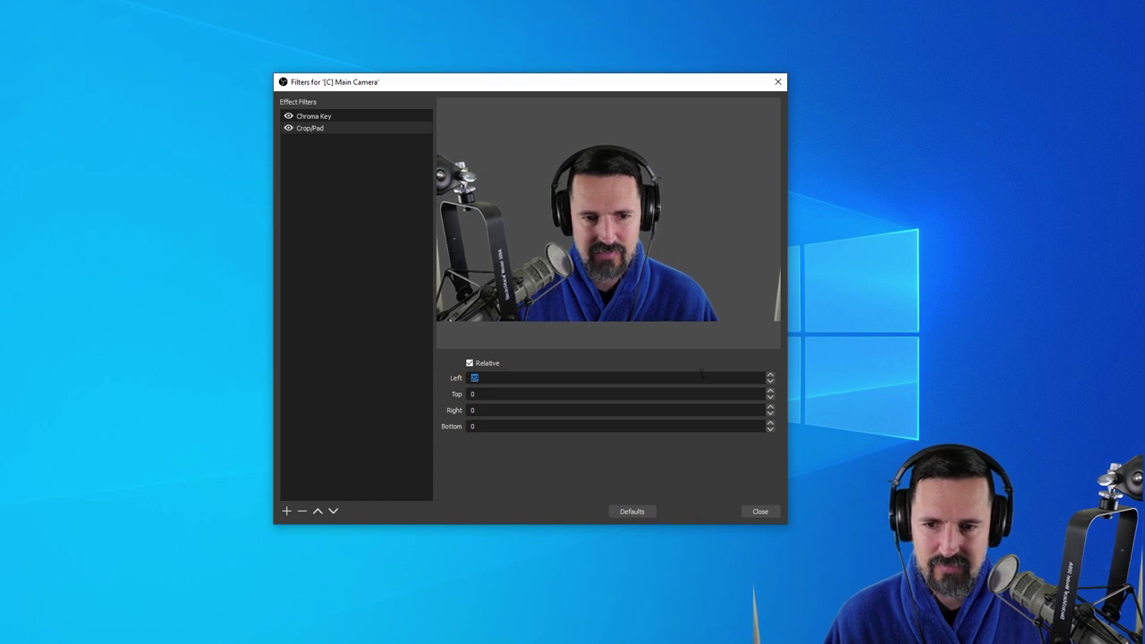
type("75")
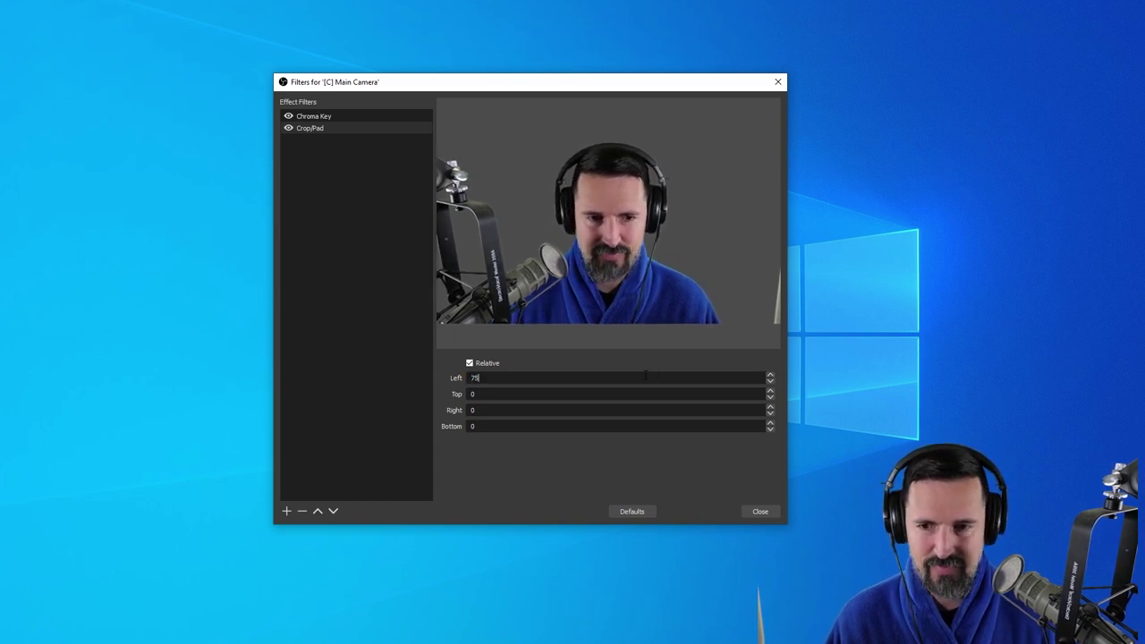
double_click(505, 409)
type("70")
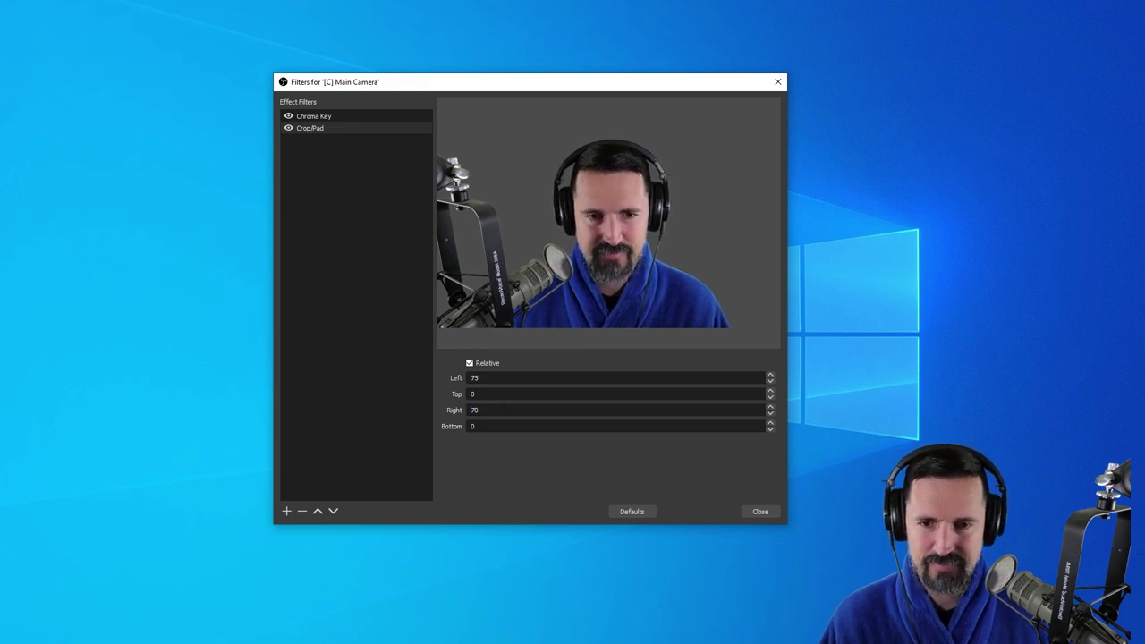
left_click(760, 512)
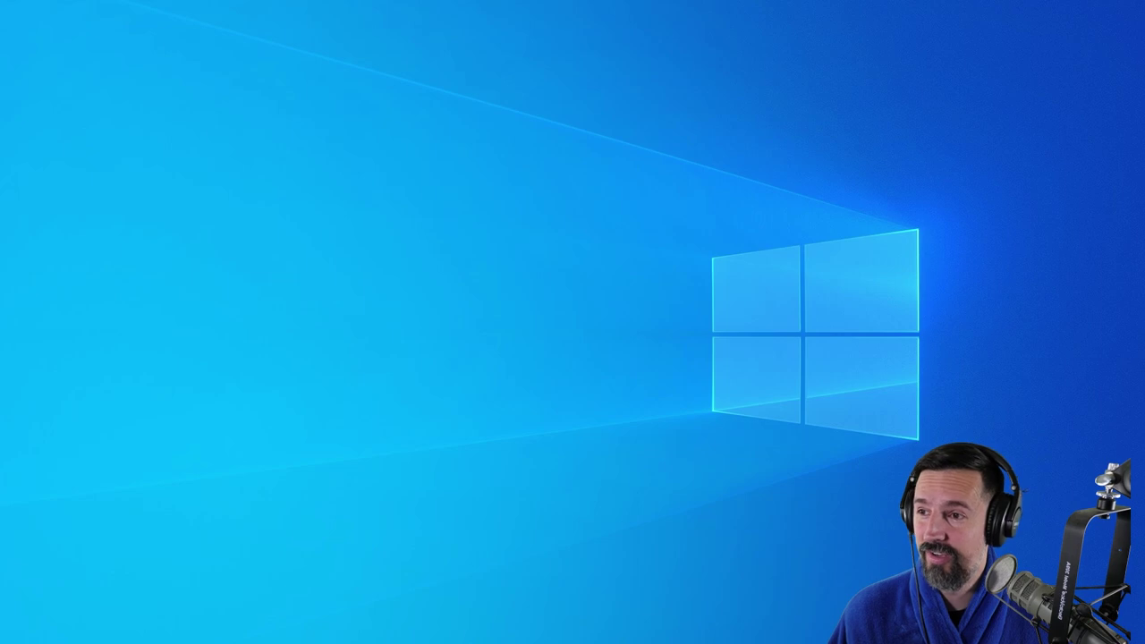
key("alt+Tab")
double_click(772, 81)
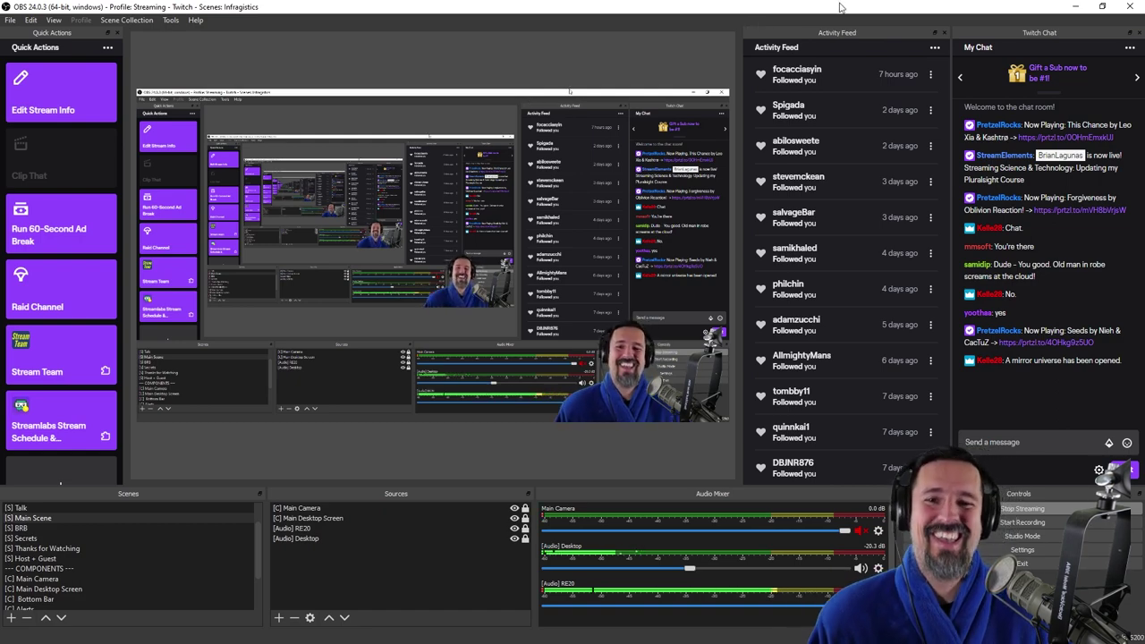
double_click(756, 7)
left_click_drag(748, 73, 595, 10)
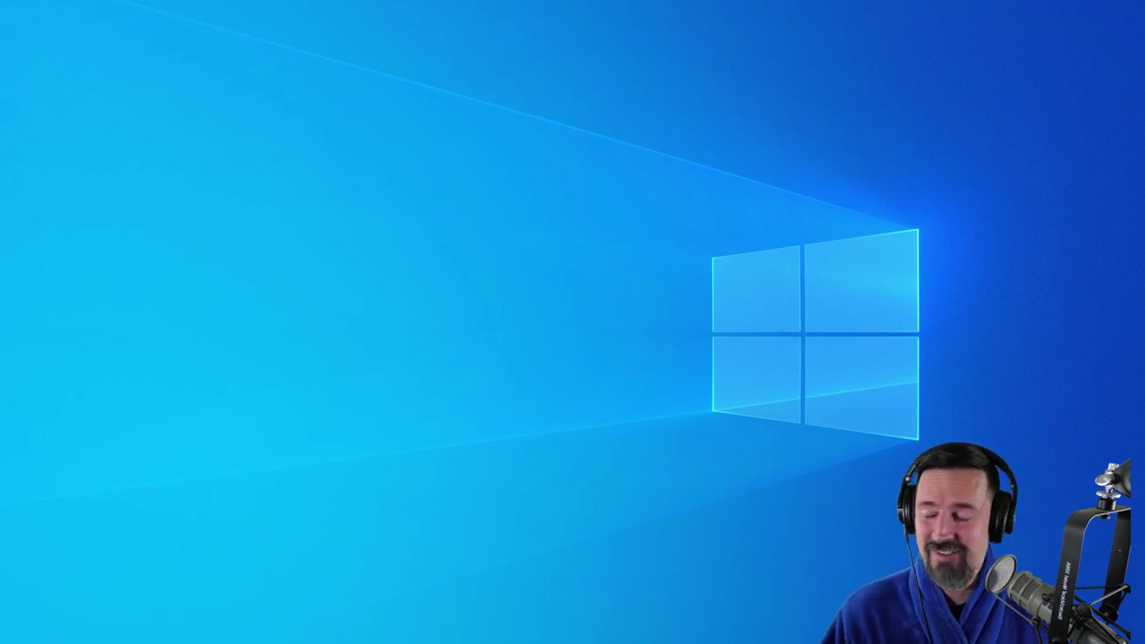
Open a File Explorer window and look through the author's Dropbox folder and the C: drive for the demo files
key("super+e")
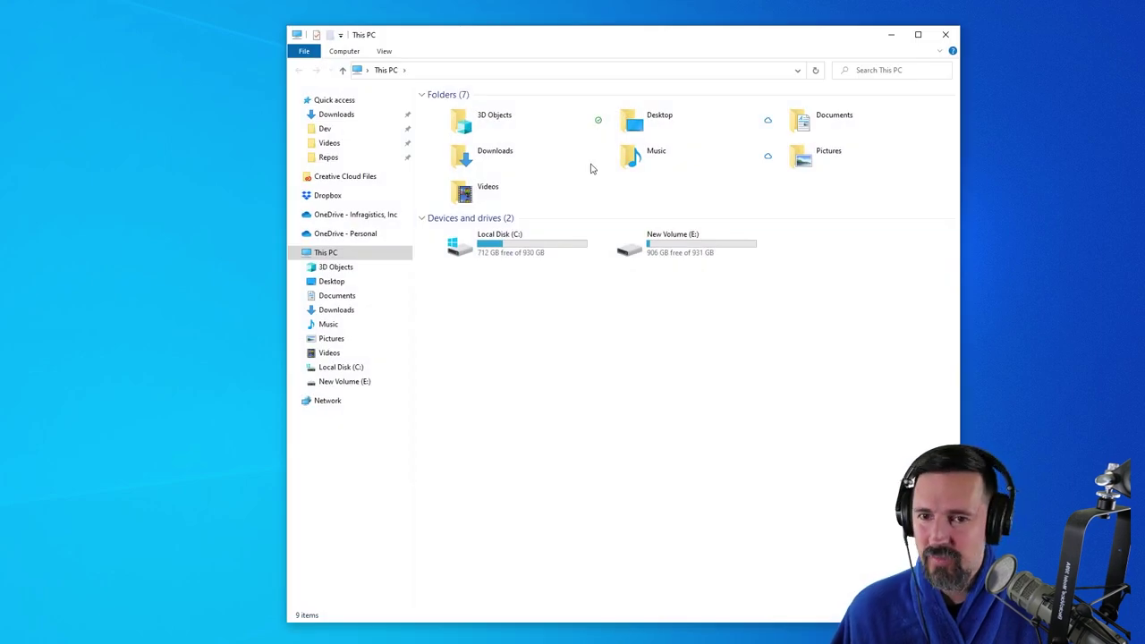
left_click(345, 195)
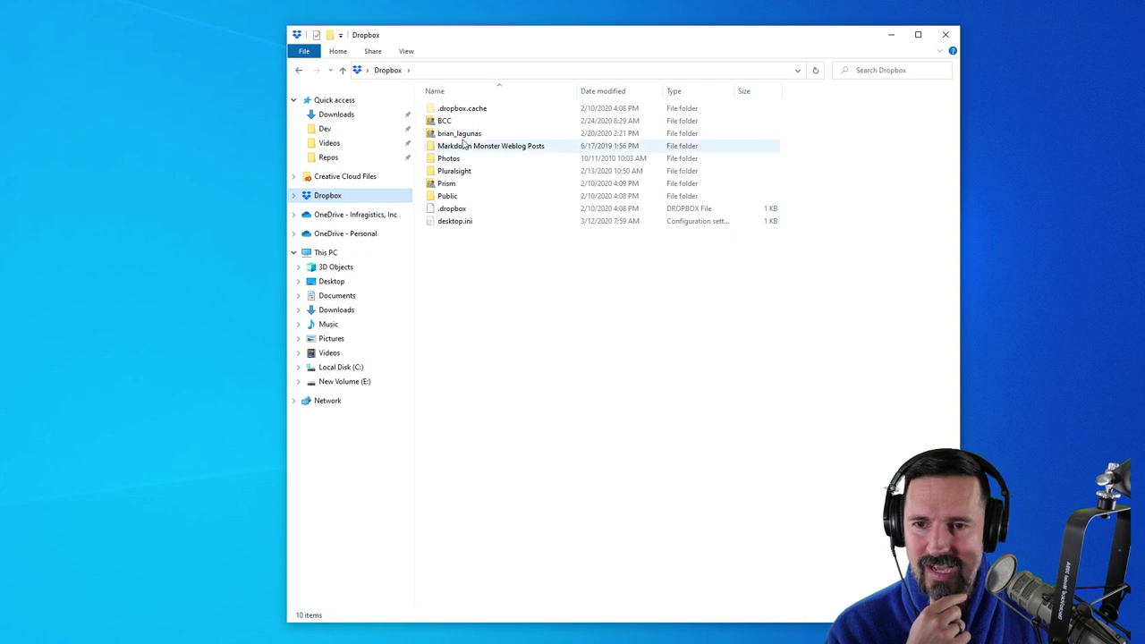
double_click(486, 134)
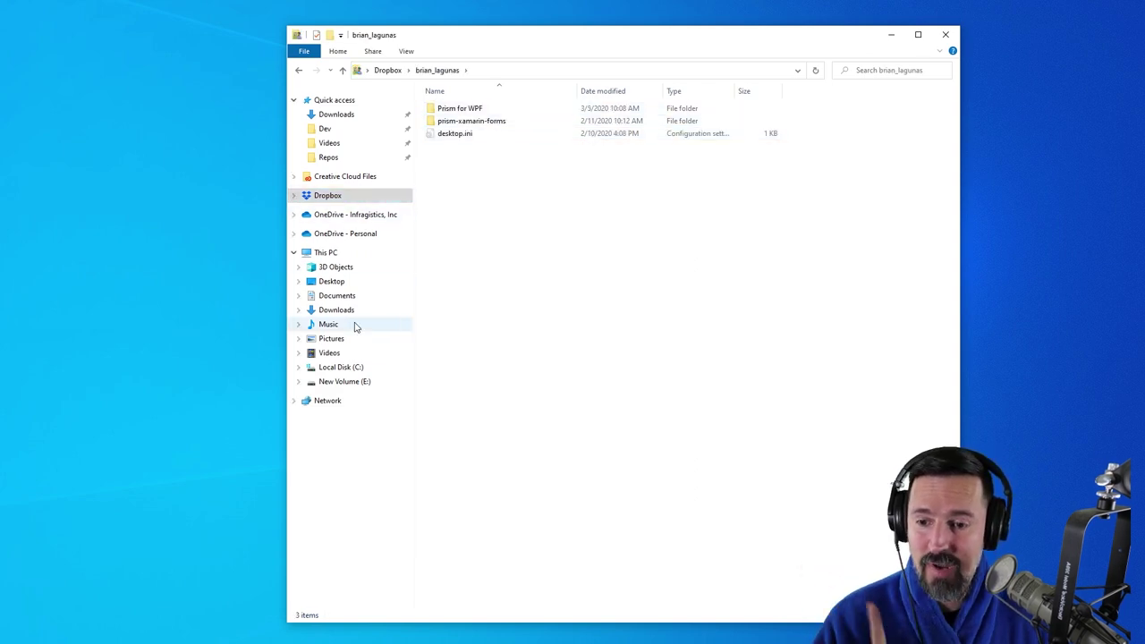
left_click(353, 368)
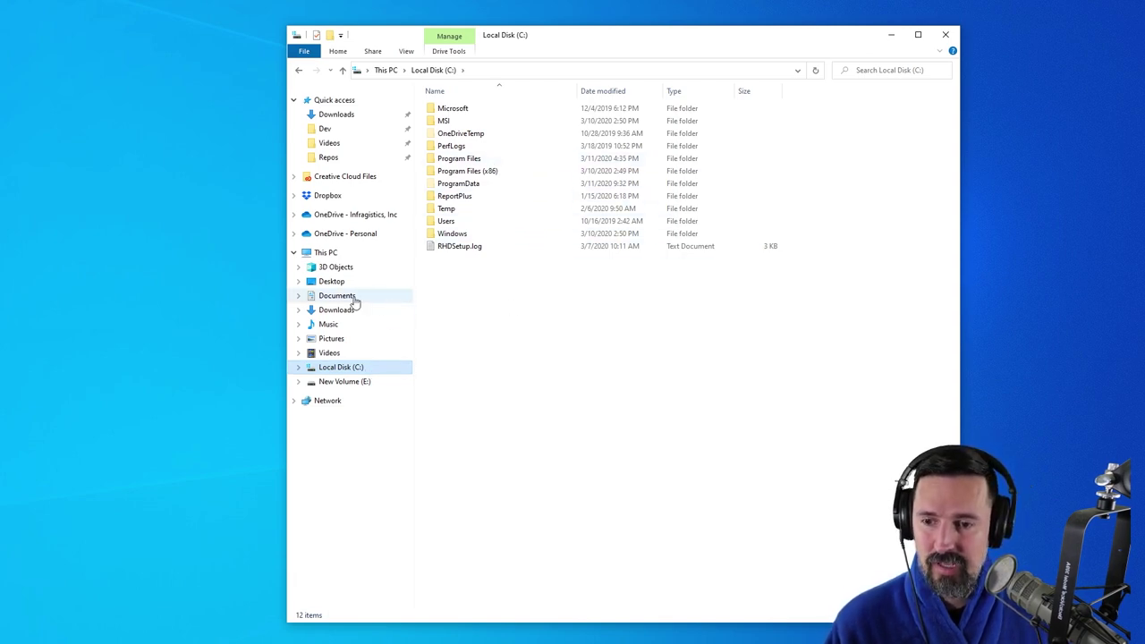
Open PrismDemo.sln from Dev > Pluralsight-DO-NOT-DELETE > m4 > RegisterModules-Xaml > before in Visual Studio
left_click(348, 131)
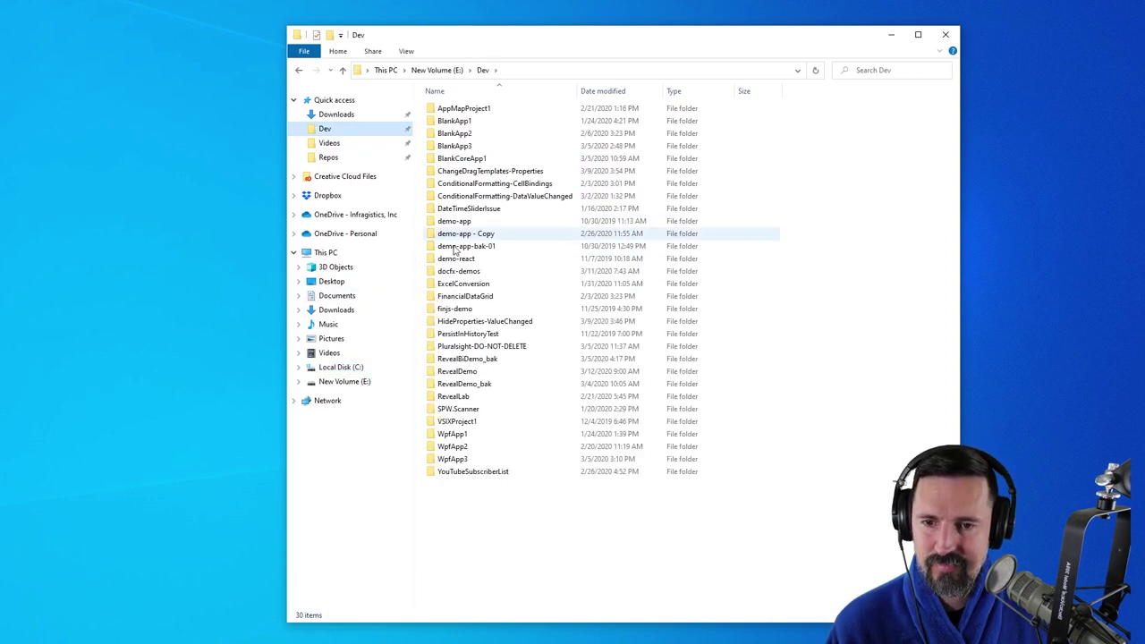
double_click(514, 346)
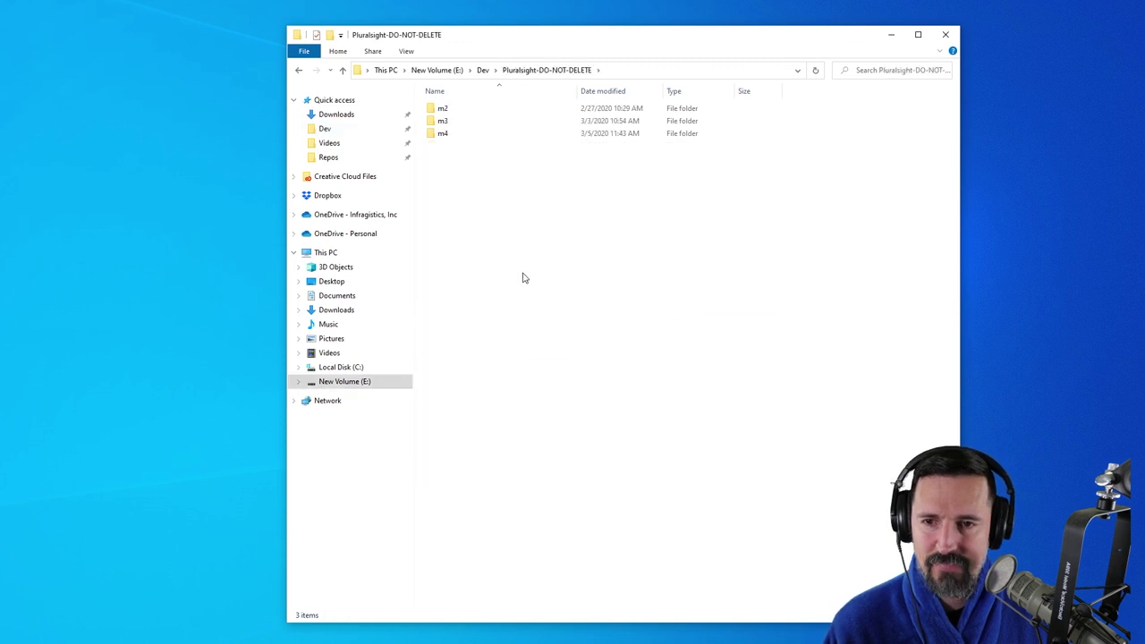
double_click(455, 136)
double_click(515, 161)
double_click(482, 127)
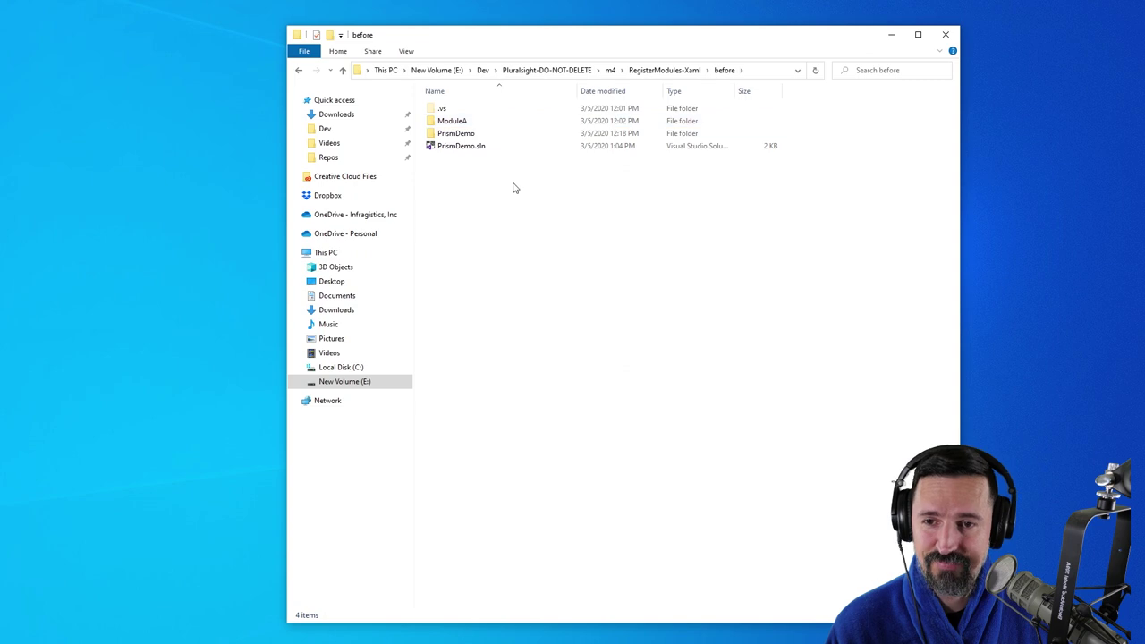
left_click_drag(620, 43, 608, 47)
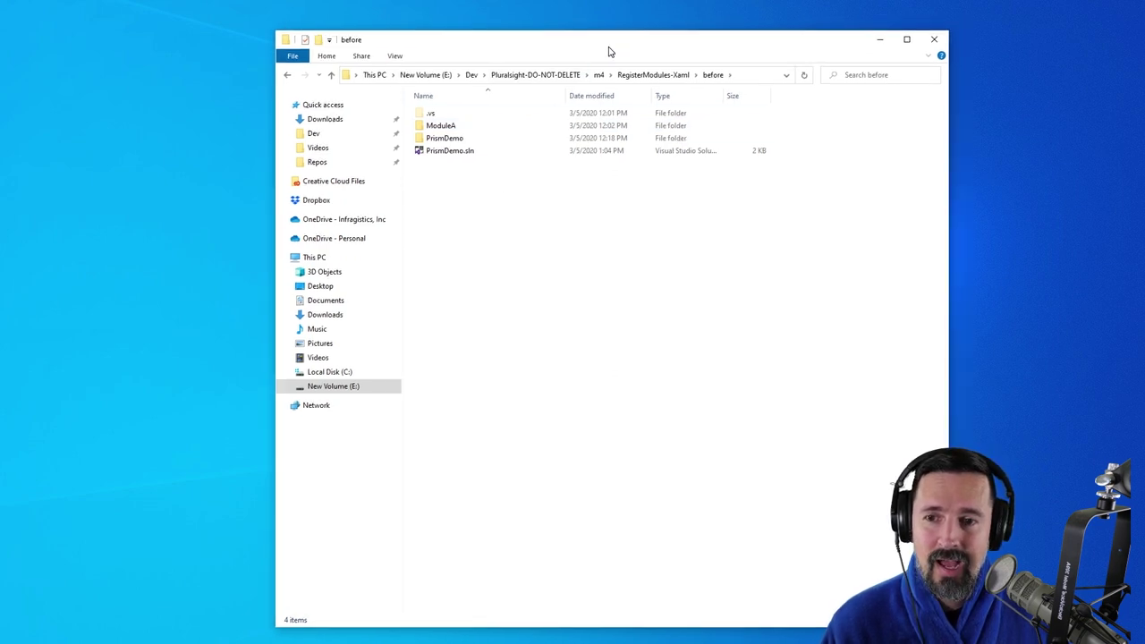
double_click(498, 150)
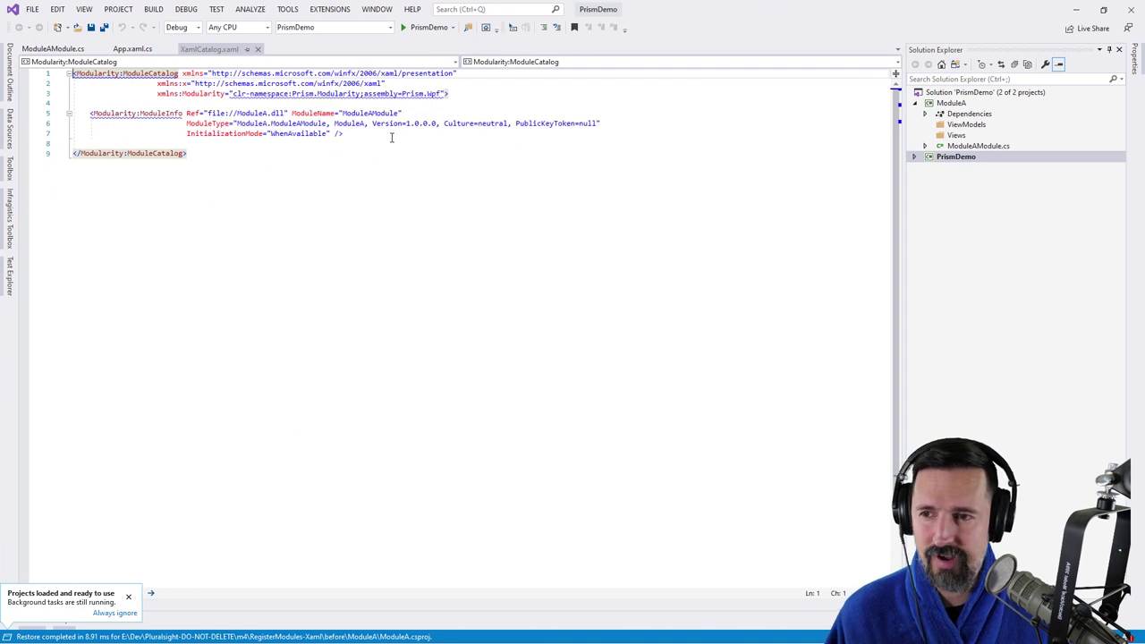
Build the whole PrismDemo solution
left_click(946, 95)
right_click(947, 101)
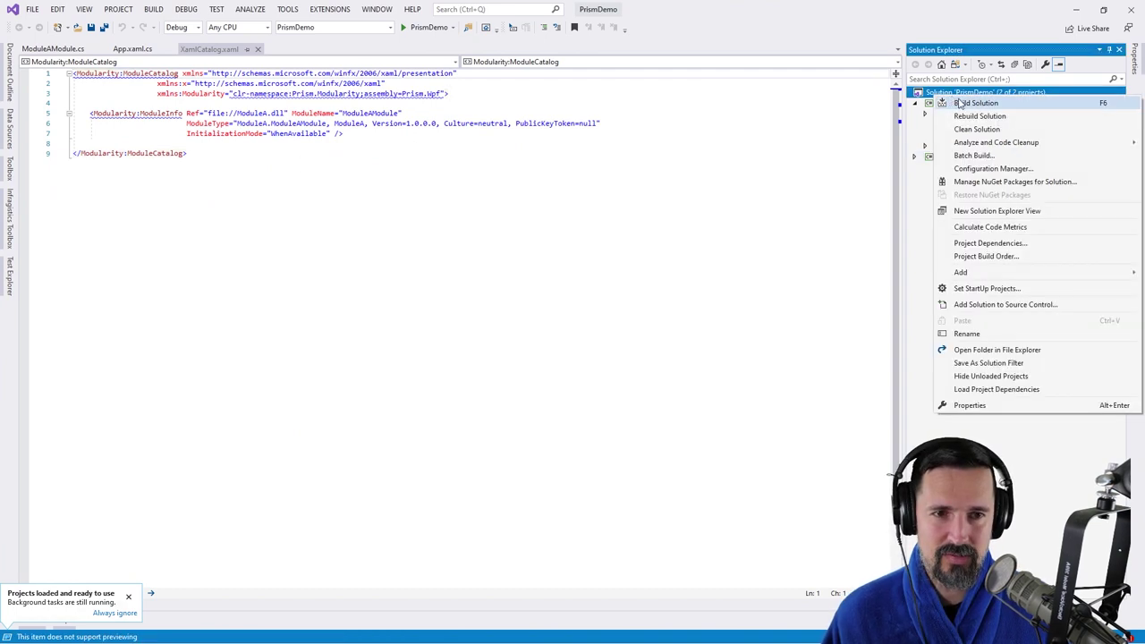
left_click(959, 107)
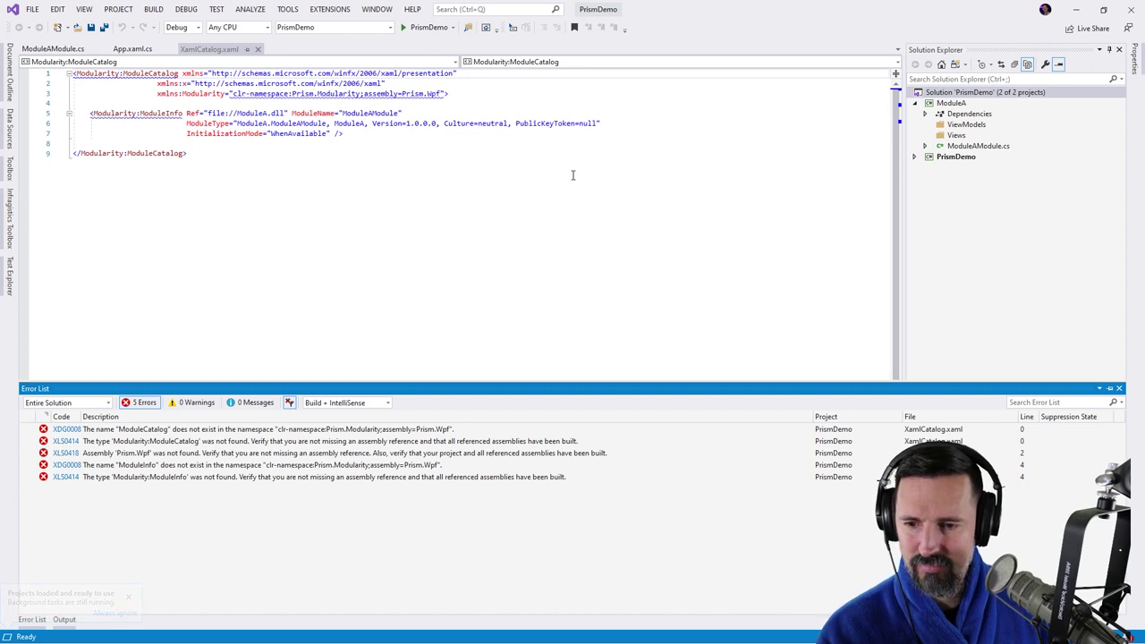
left_click(572, 175)
Check the ModuleA project's dependencies and restore the NuGet packages for the solution
left_click(929, 117)
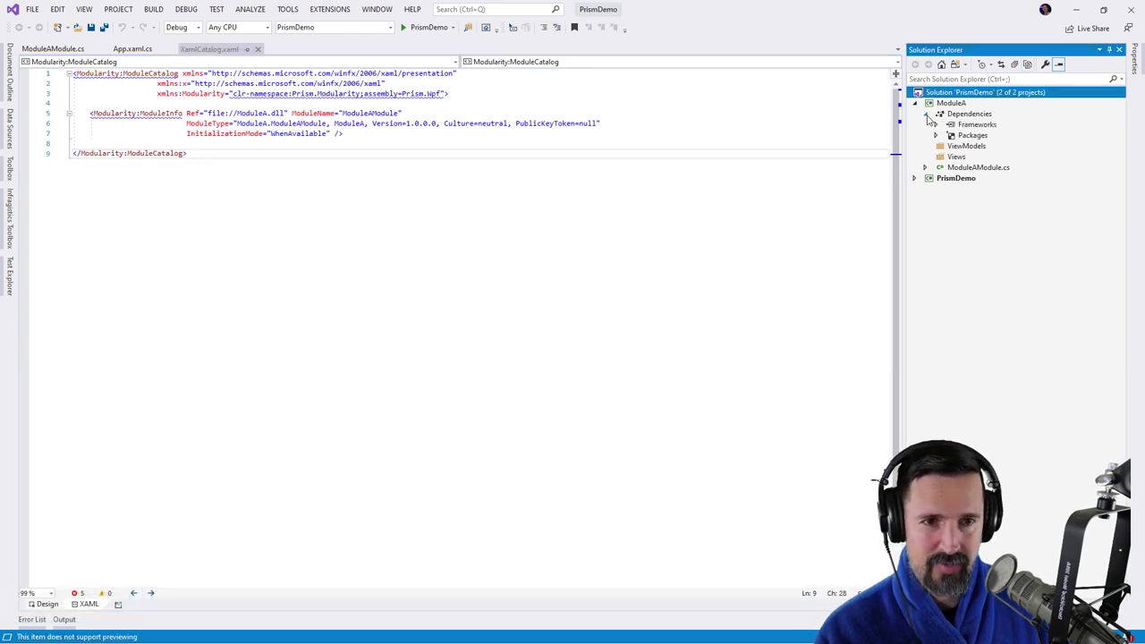
left_click(930, 116)
right_click(935, 93)
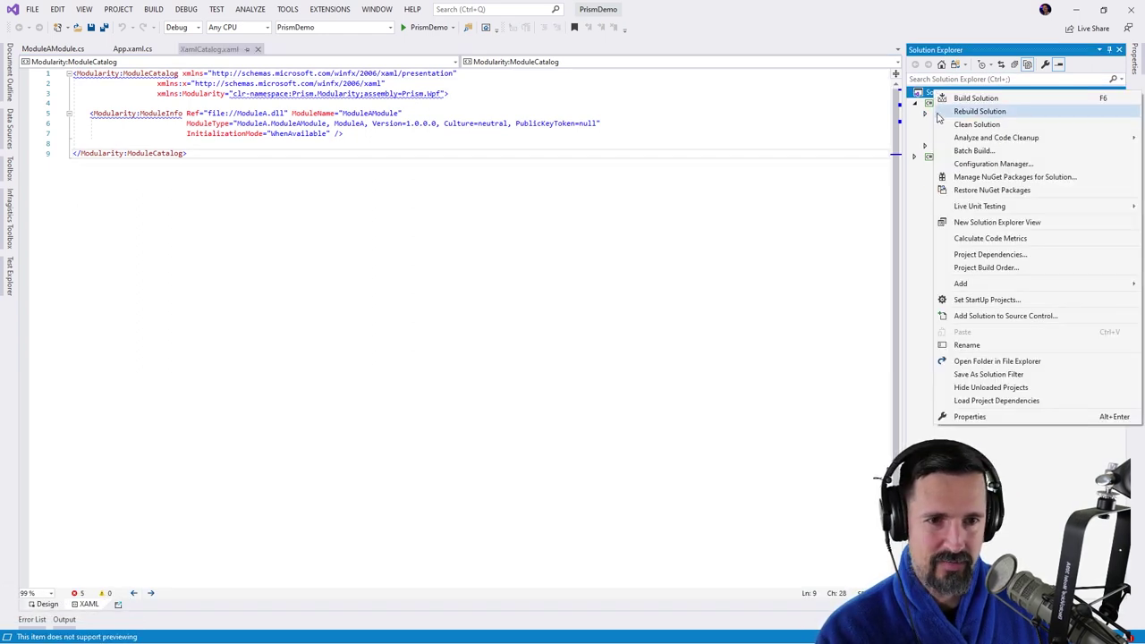
left_click(968, 190)
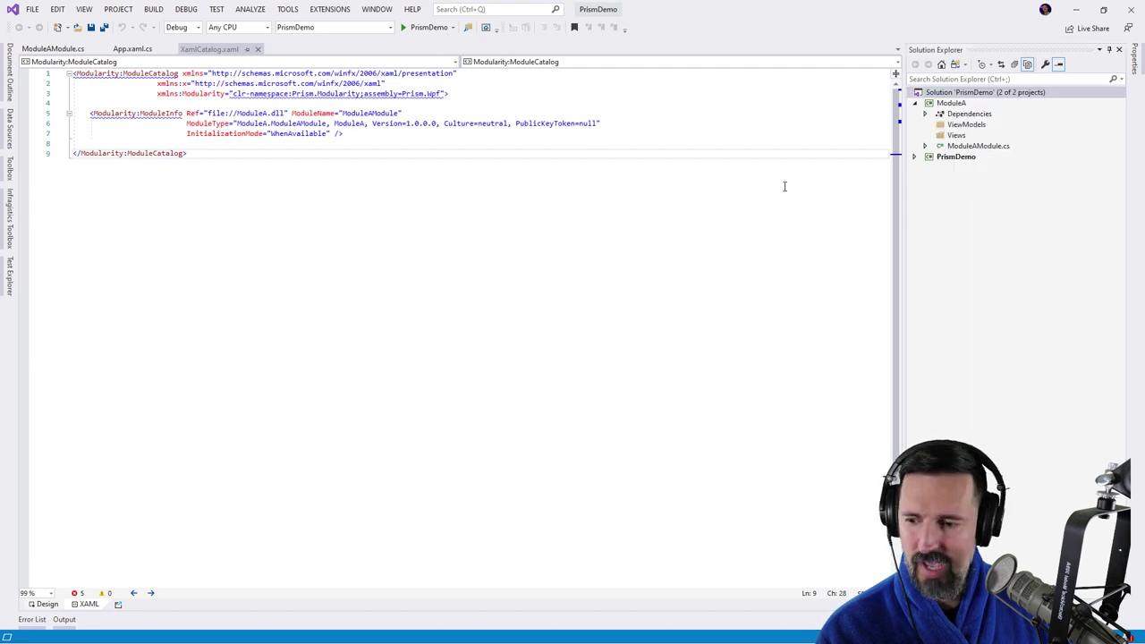
Build the ModuleA project and the PrismDemo project individually
right_click(936, 106)
left_click(951, 111)
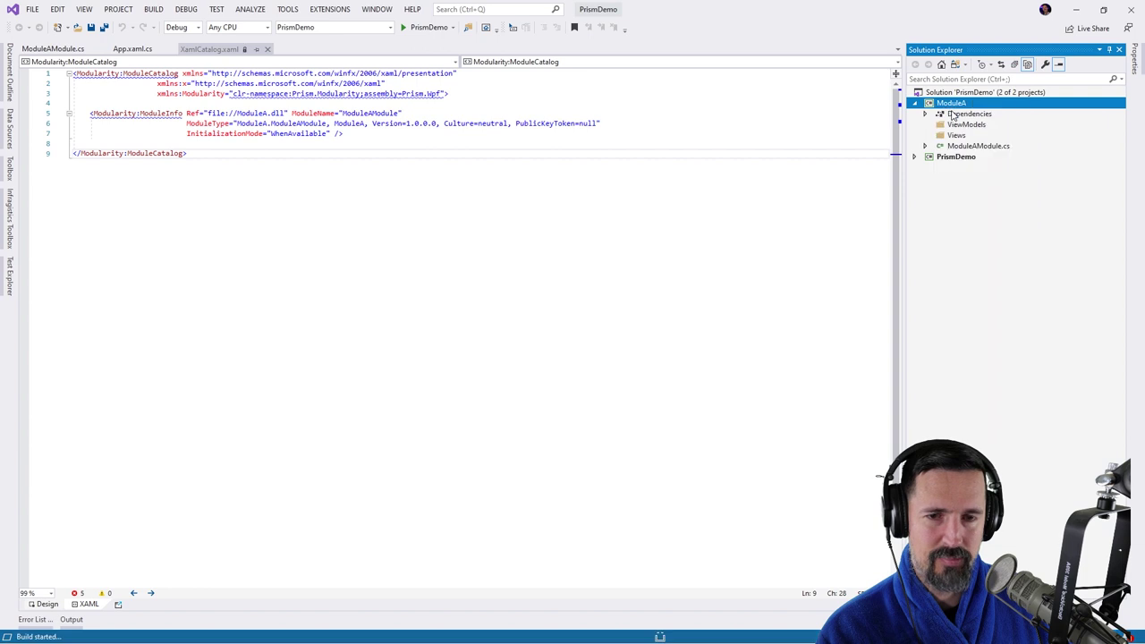
left_click(946, 160)
right_click(947, 159)
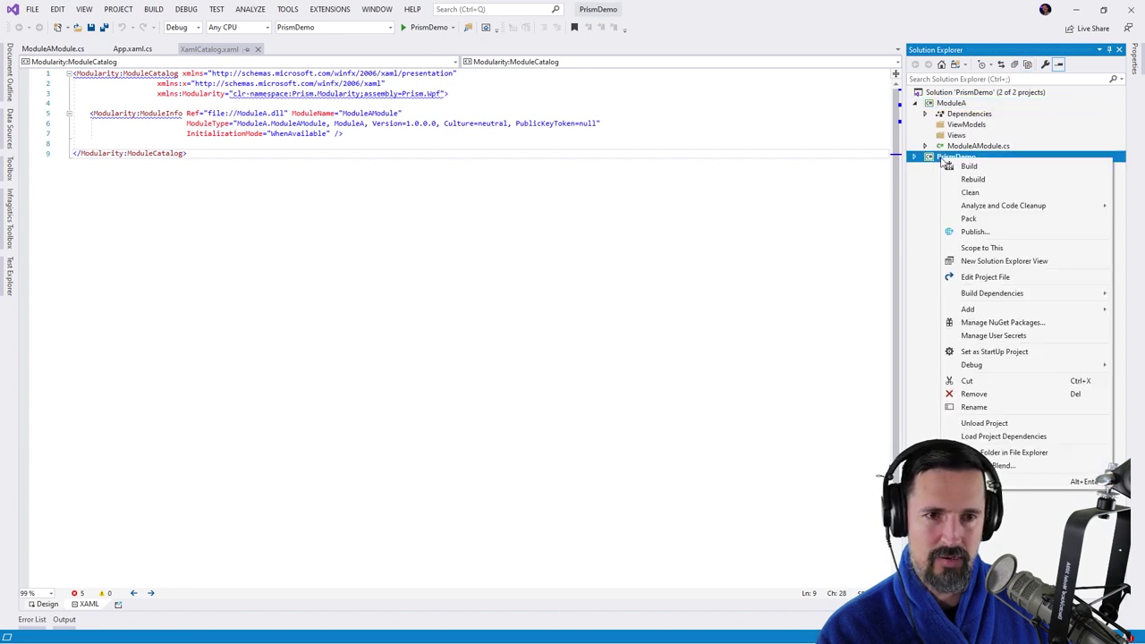
left_click(950, 166)
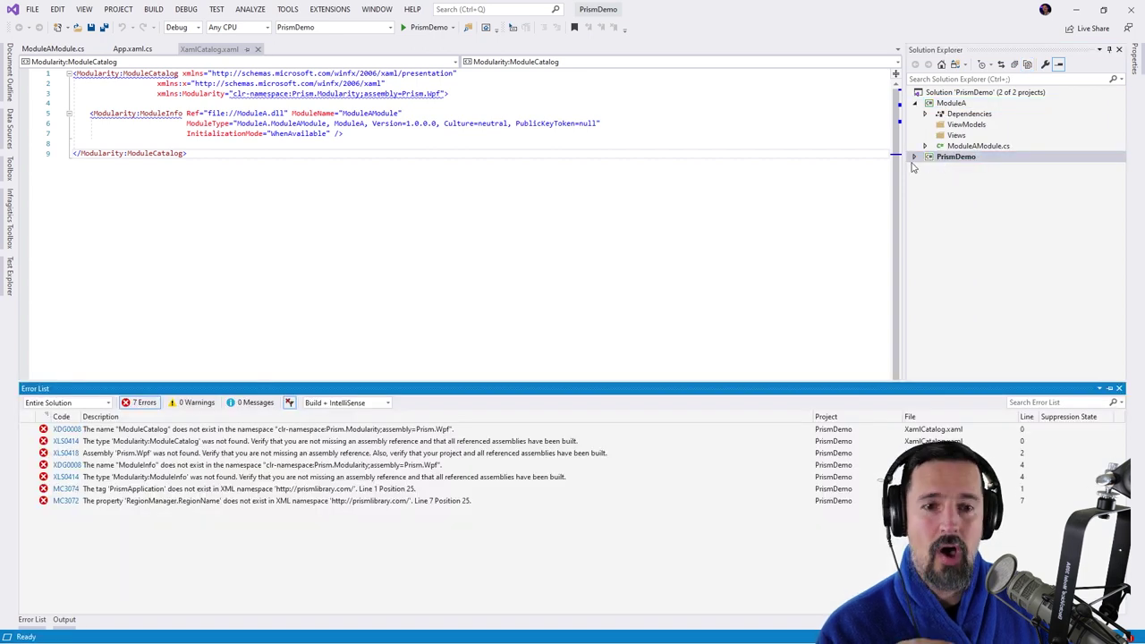
Inspect the contents of the PrismDemo project and close Visual Studio
left_click(911, 159)
left_click(916, 157)
left_click(927, 168)
left_click(928, 169)
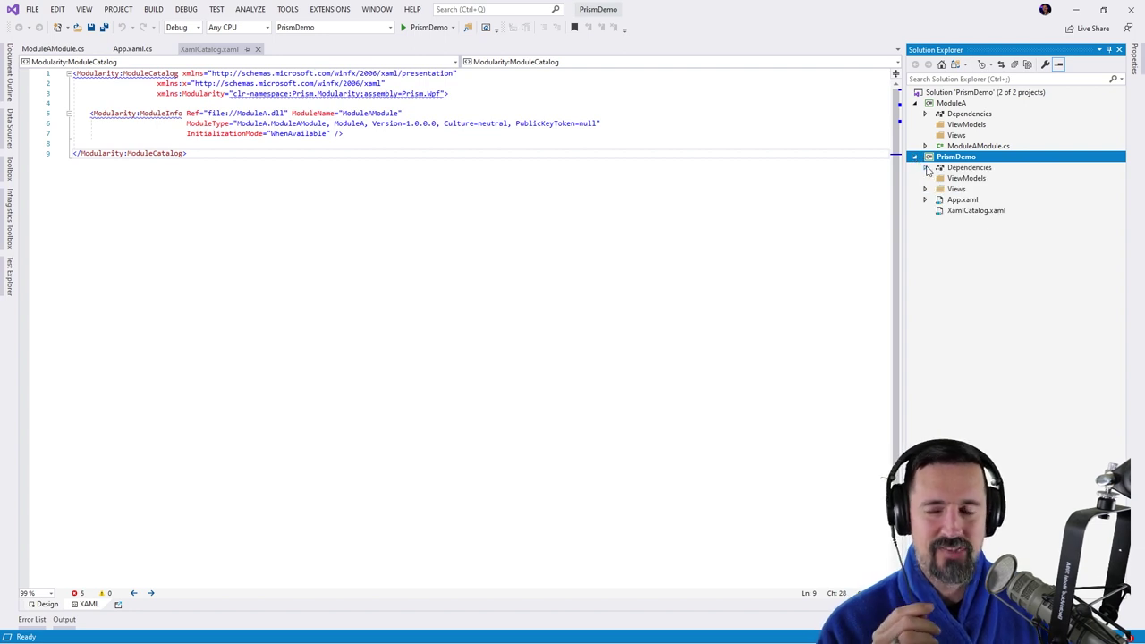
left_click(360, 174)
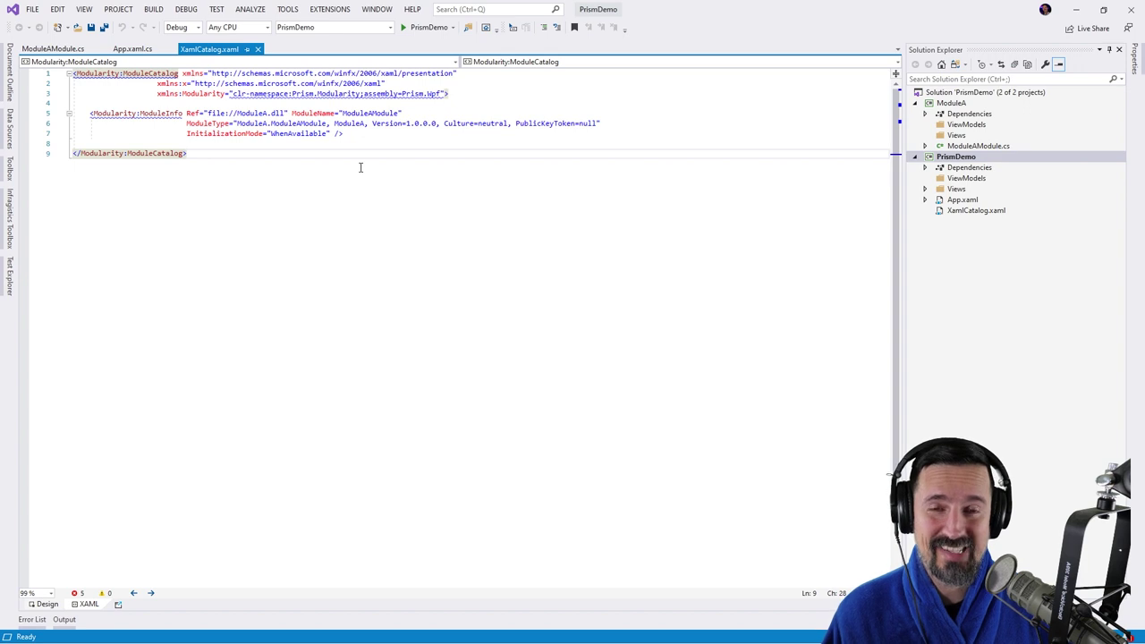
left_click(1132, 15)
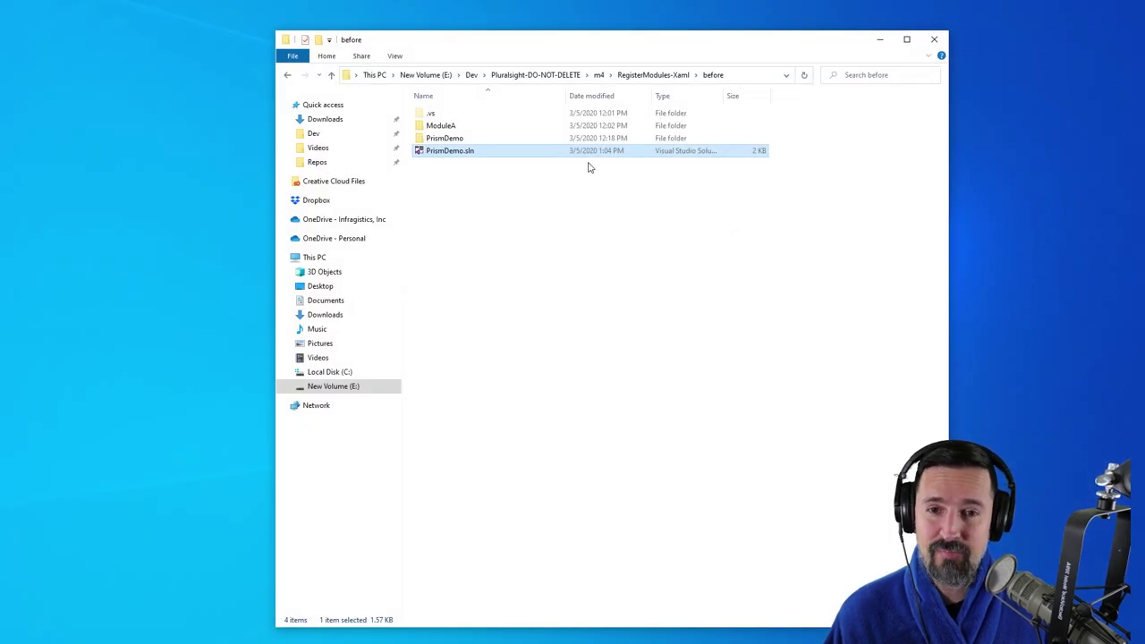
Open a second File Explorer window from the "before" folder window
left_click_drag(664, 49, 679, 48)
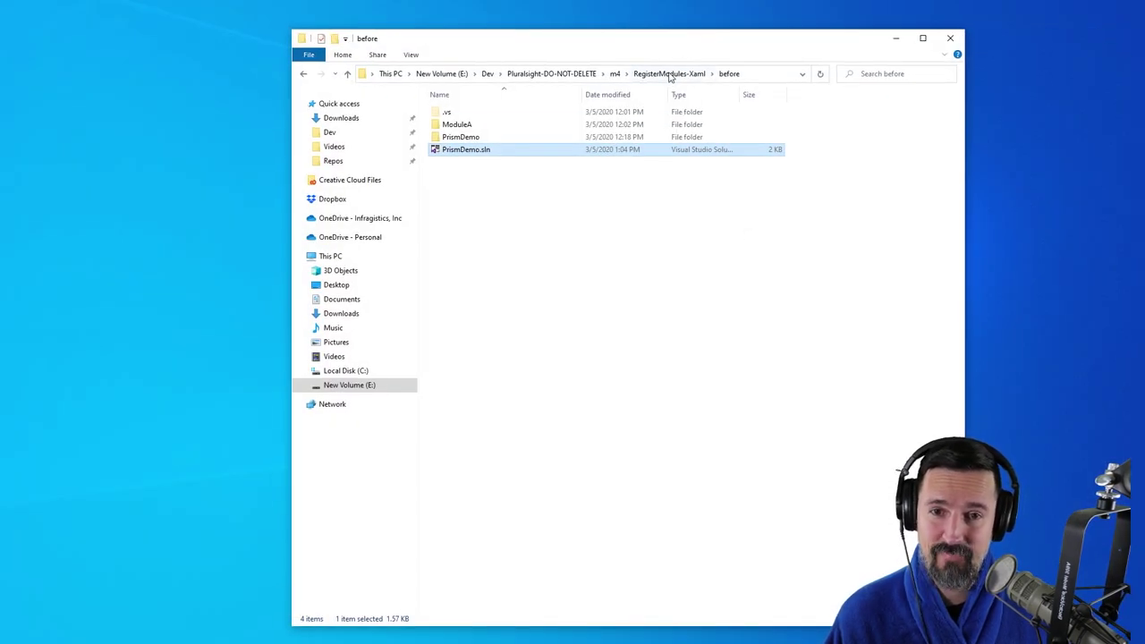
left_click(533, 197)
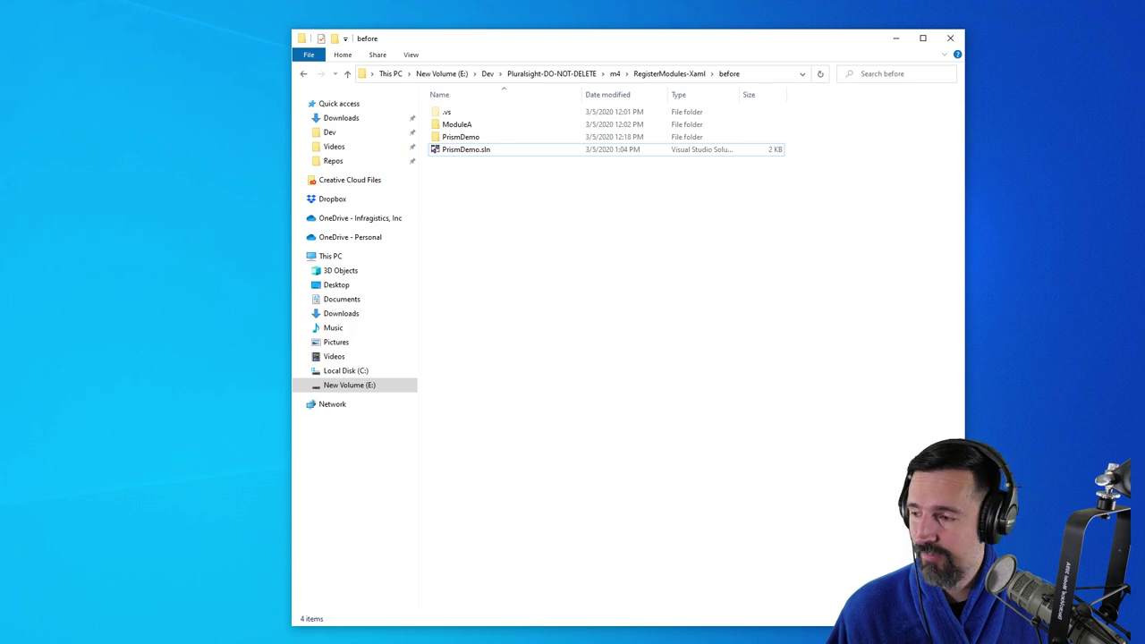
left_click(308, 55)
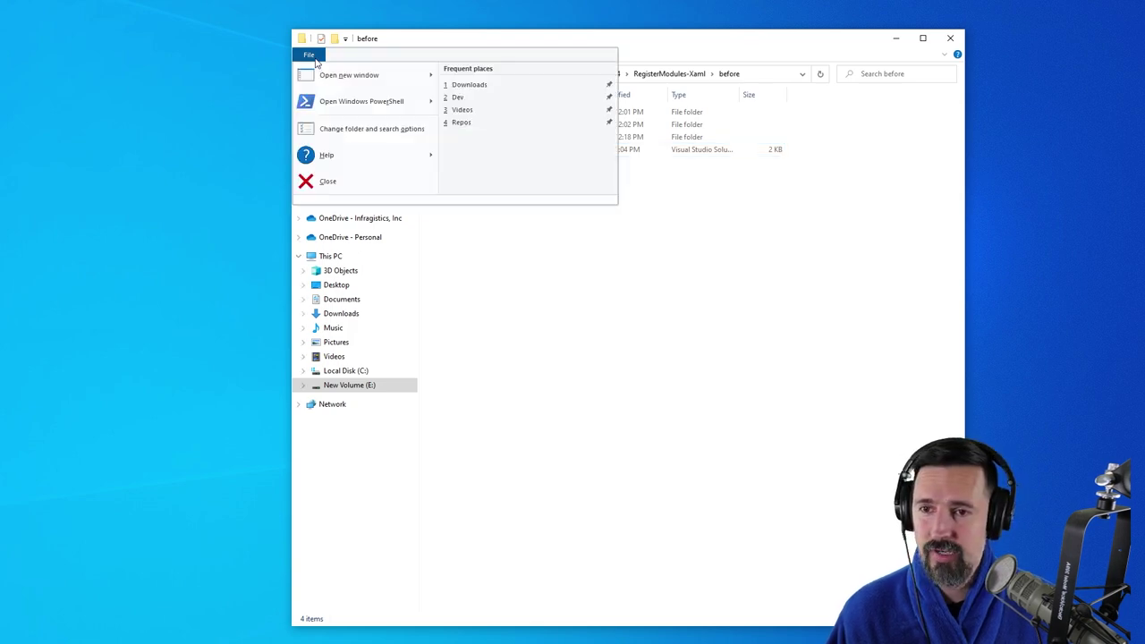
left_click(332, 77)
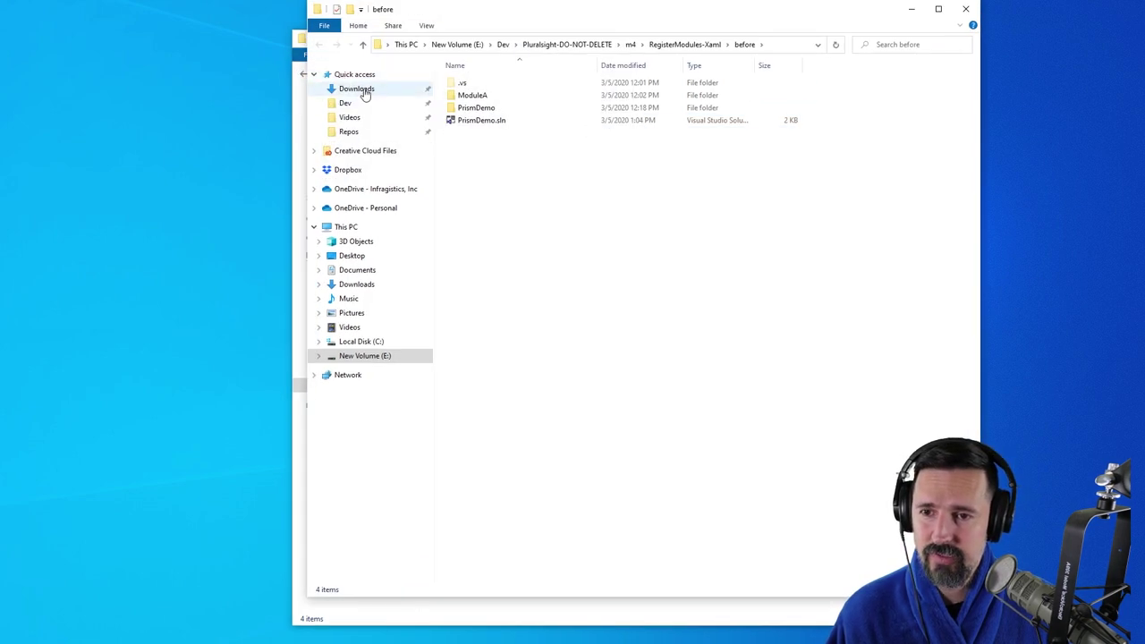
In the new window, go to the m4 folder under Prism for WPF in the author's Dropbox folder
left_click(371, 170)
double_click(458, 108)
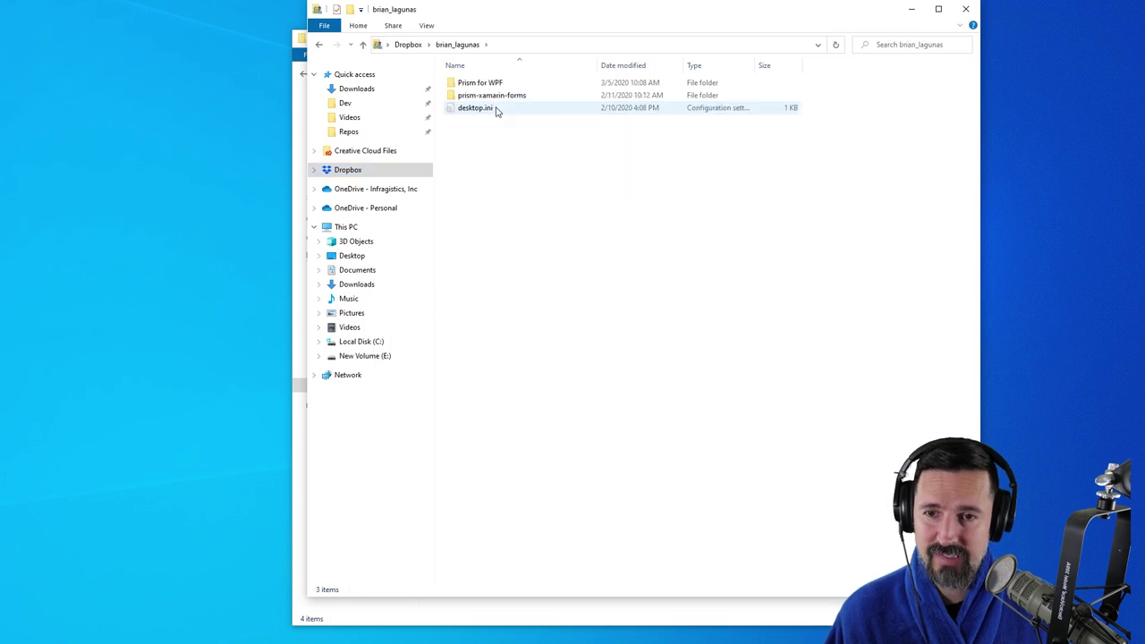
double_click(511, 86)
double_click(507, 120)
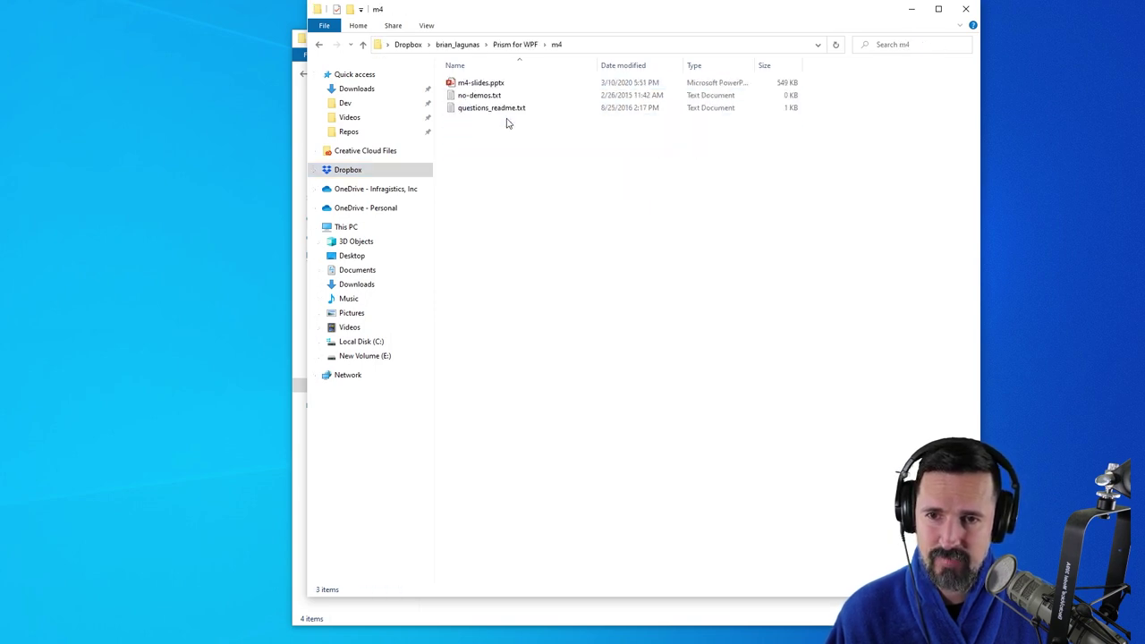
Open the m4-slides.pptx presentation and go to slide 10, "Registering a Module"
double_click(501, 83)
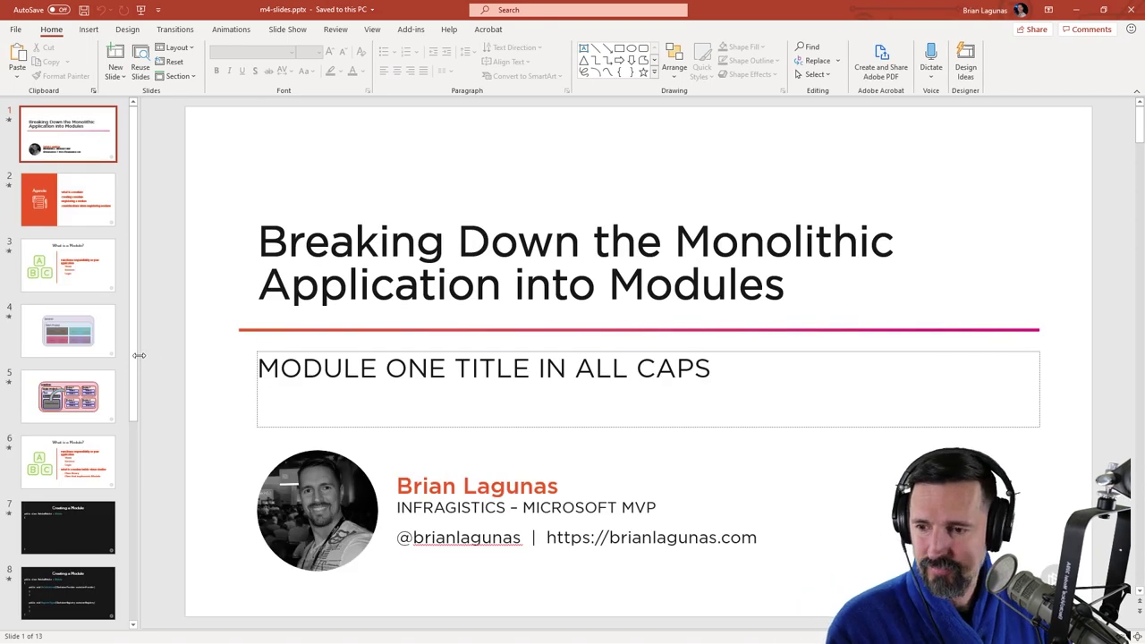
scroll(103, 374, "down", 5)
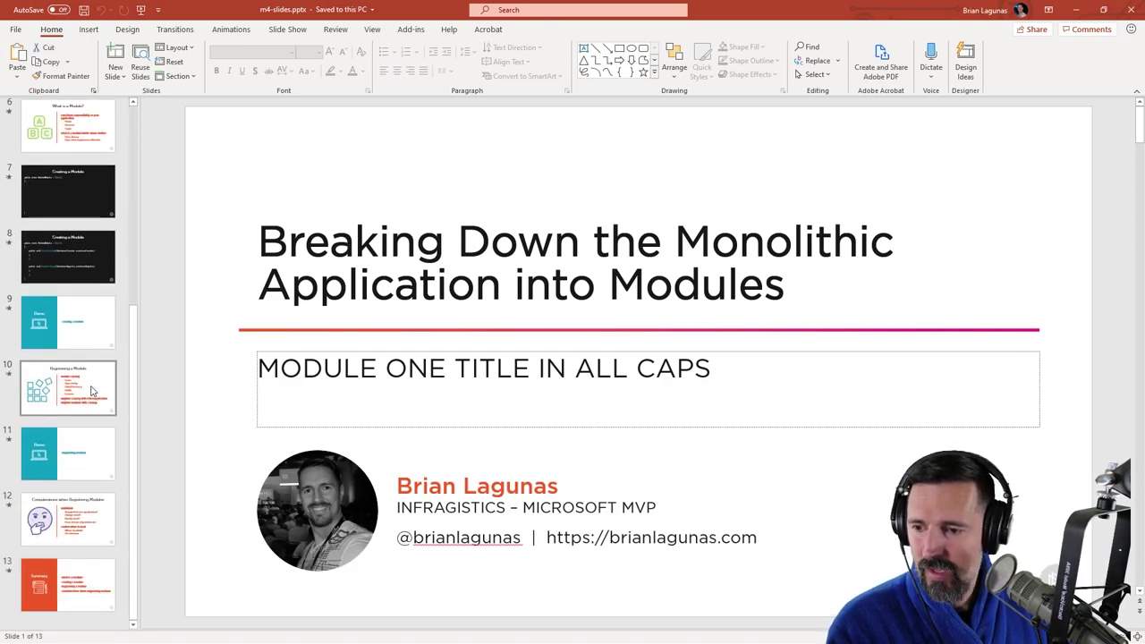
left_click(90, 390)
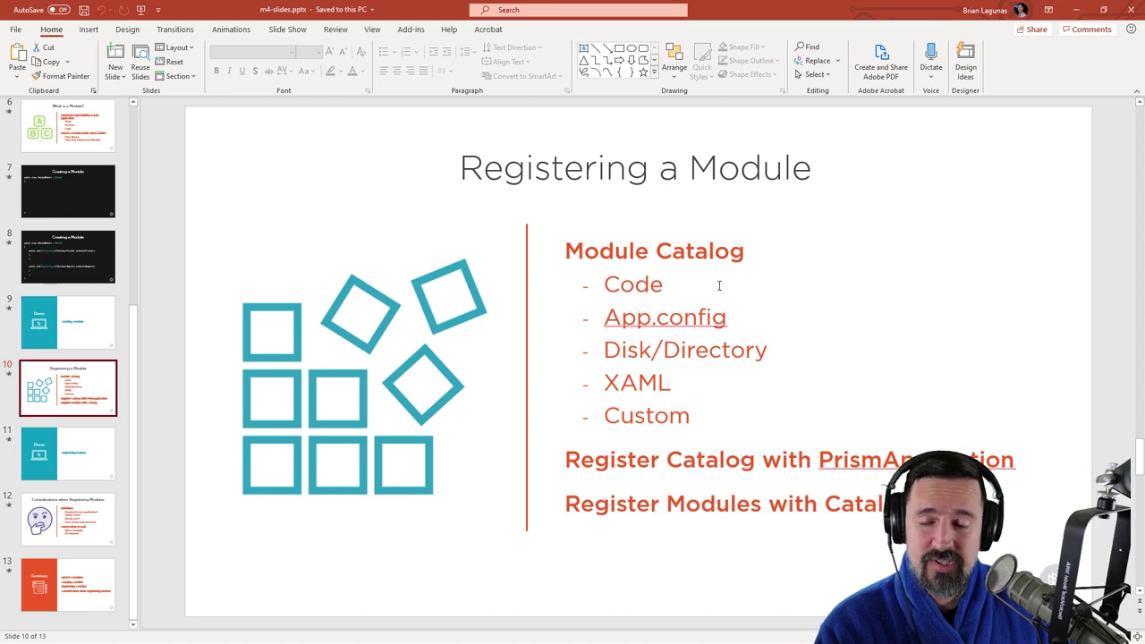
Review the Module Catalog options on the slide, placing the text cursor after the Disk/Directory and XAML bullets
left_click(741, 315)
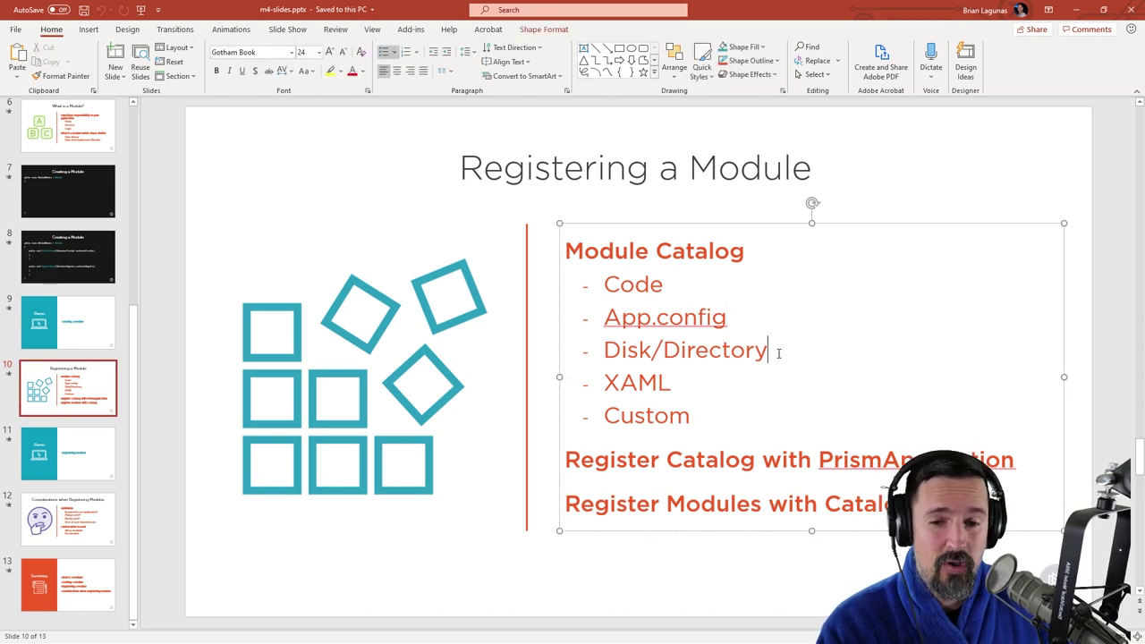
left_click(706, 382)
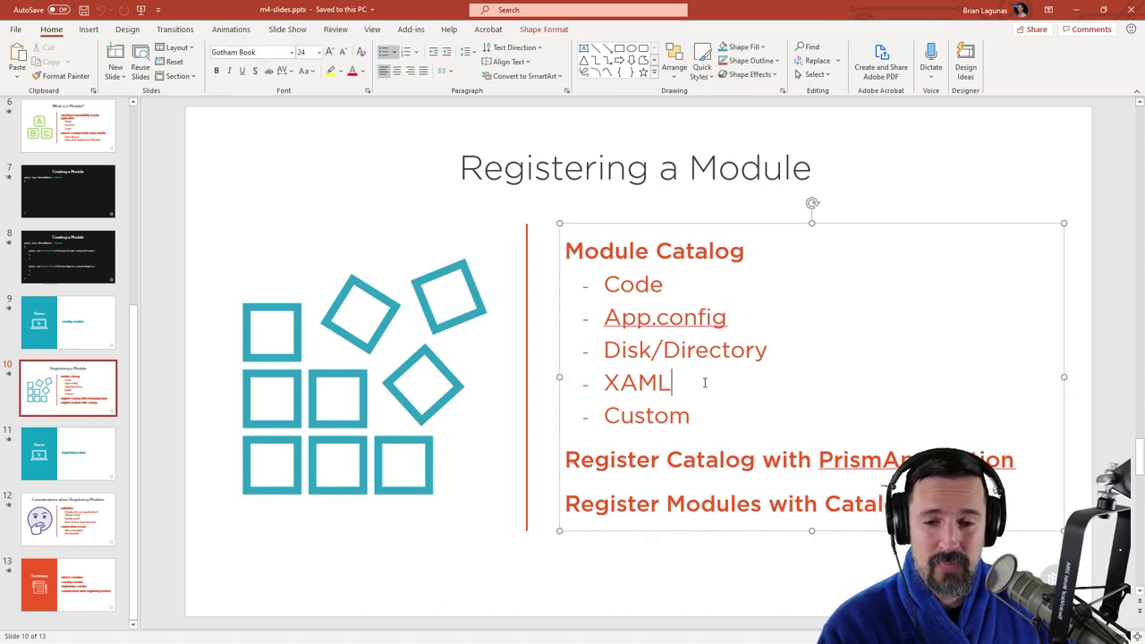
double_click(689, 385)
left_click(683, 387)
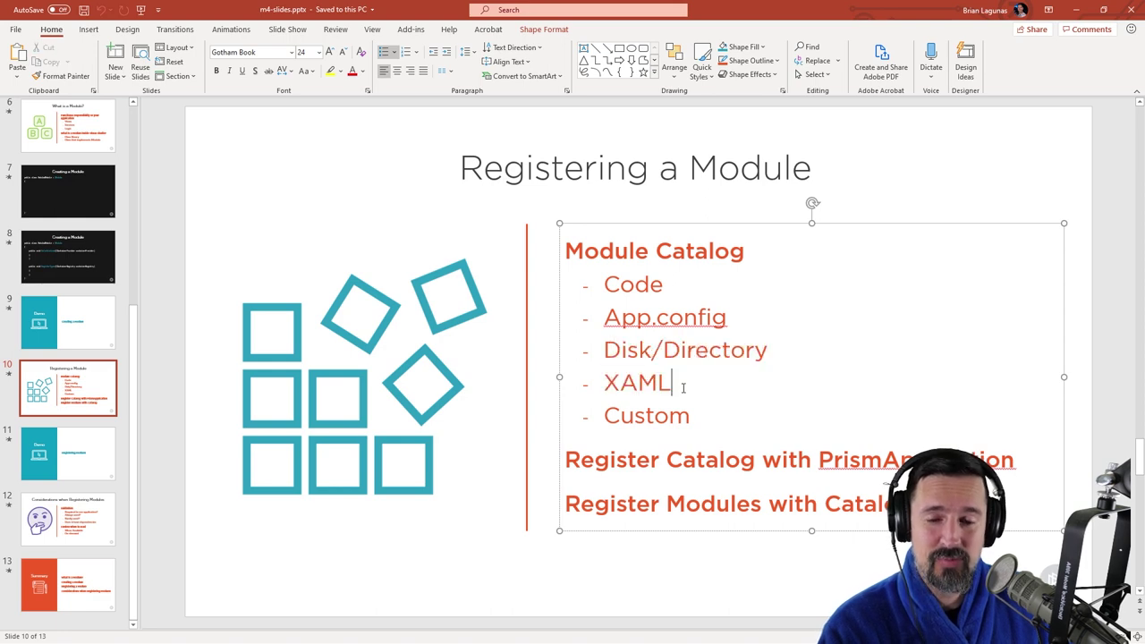